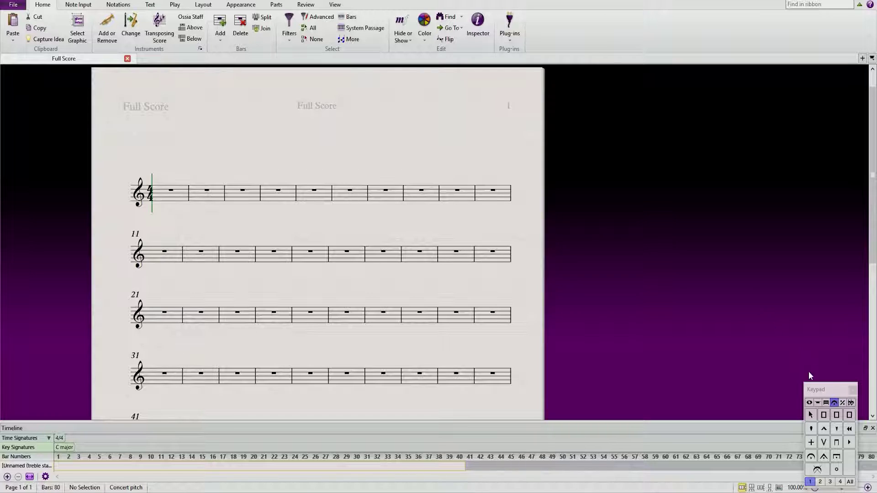
Enter quarter notes C, D, E, F in bar 1 and G, A, B, C5 in bar 2
click(808, 402)
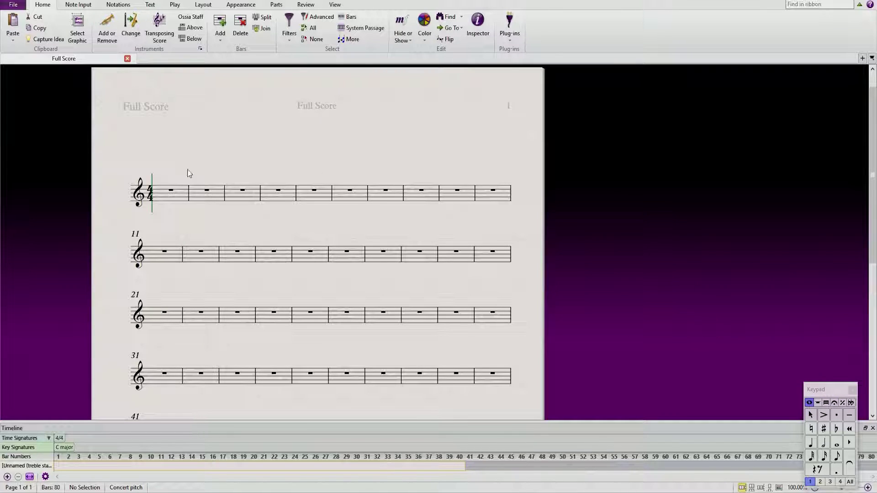
click(810, 442)
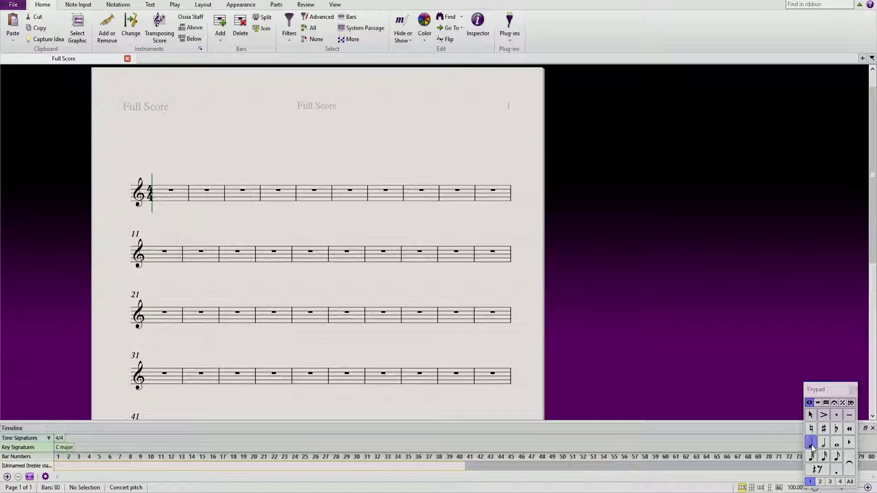
click(165, 204)
click(177, 202)
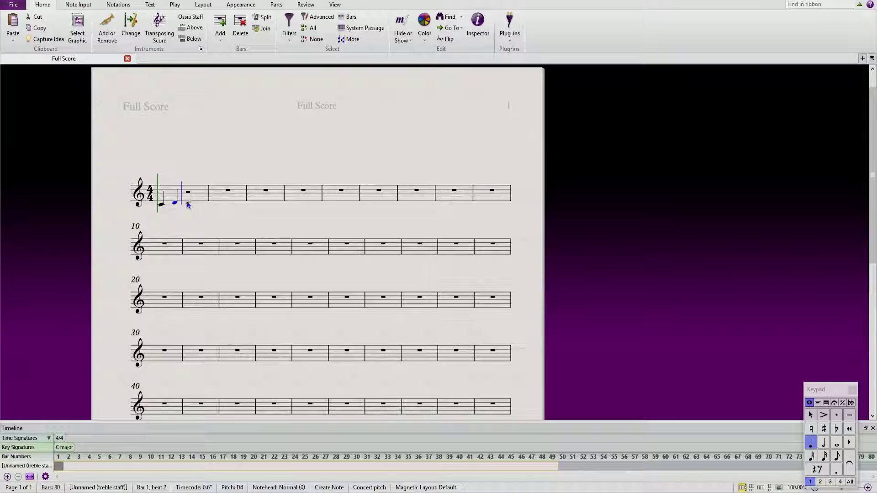
click(187, 201)
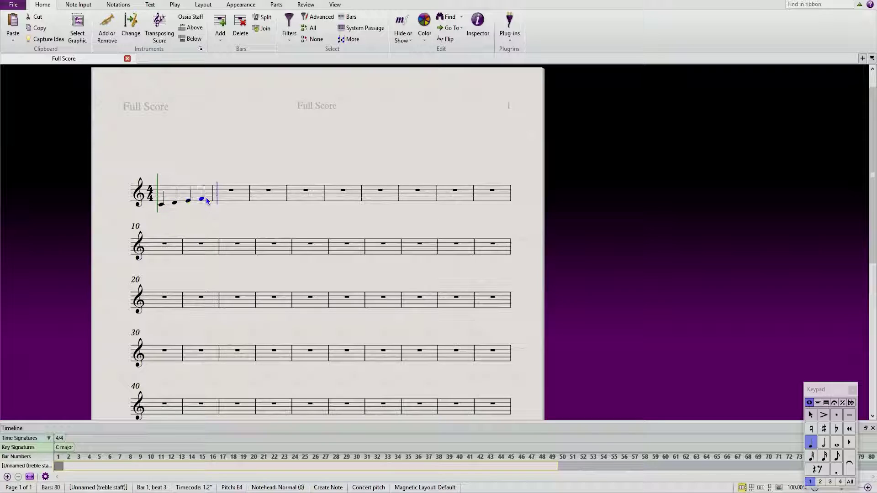
click(213, 196)
click(221, 195)
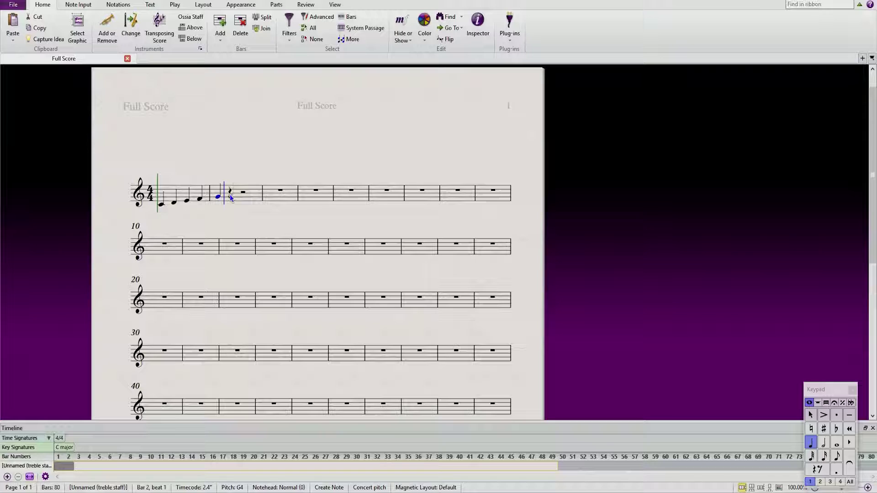
click(230, 194)
click(242, 193)
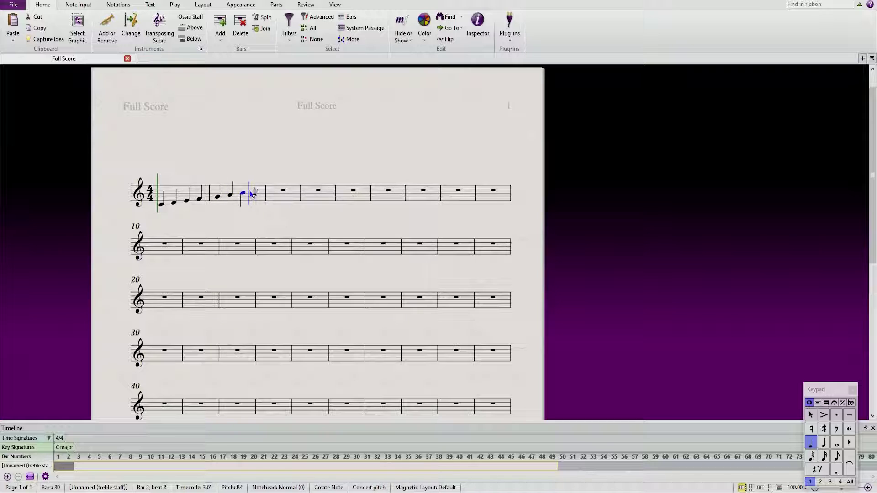
click(255, 191)
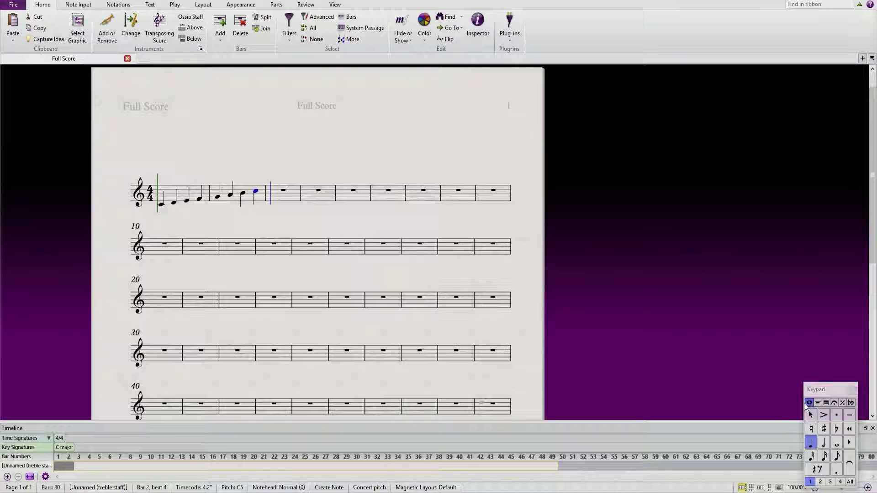
key(Escape)
key(Escape)
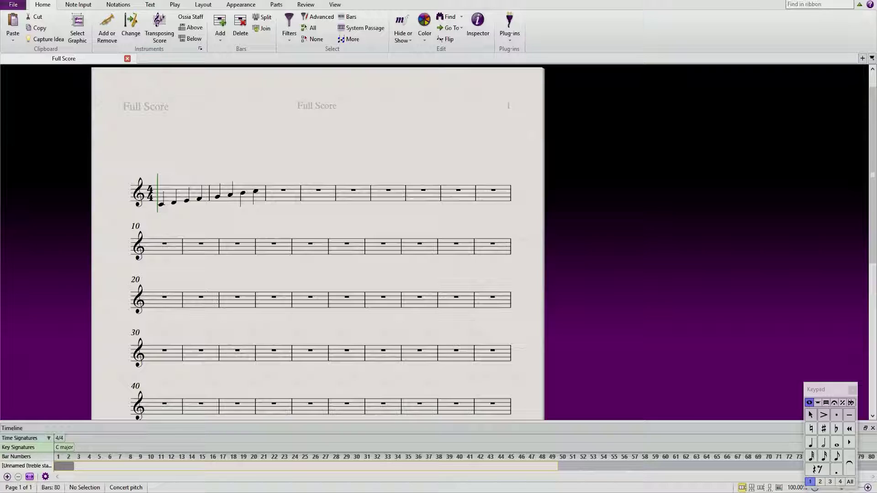
Colour the opening C note dark red
click(162, 205)
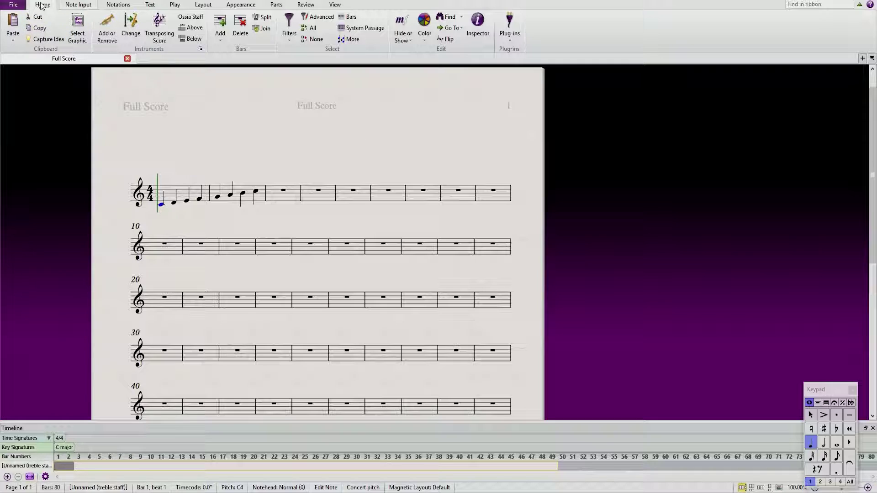
click(422, 41)
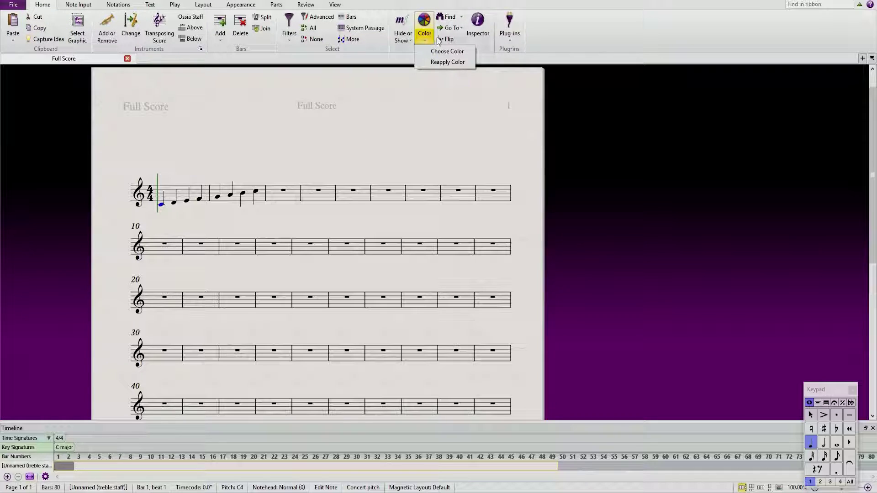
click(440, 52)
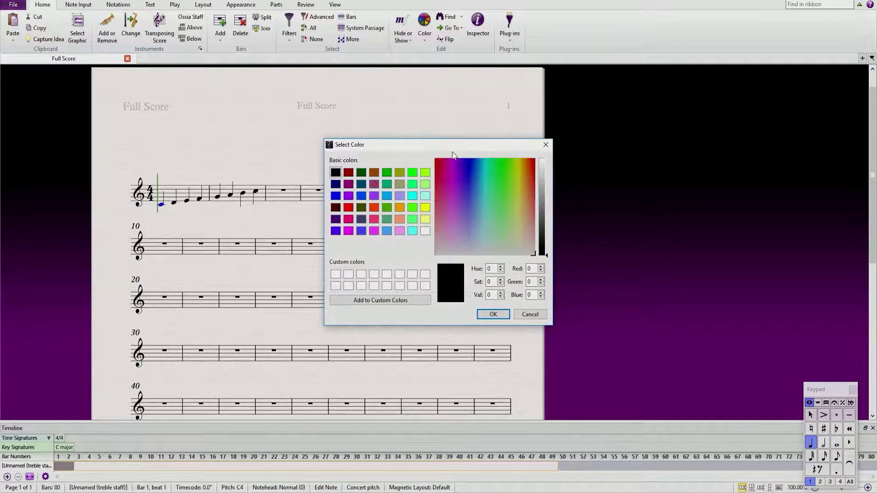
click(352, 173)
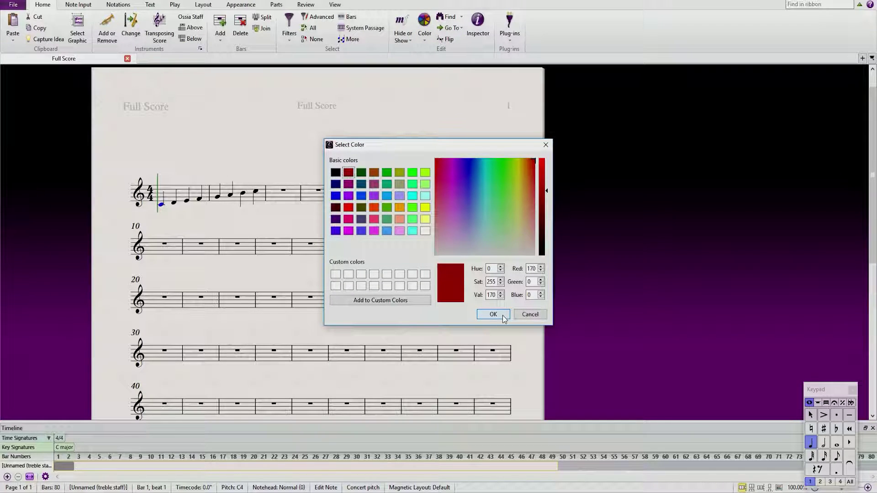
click(504, 319)
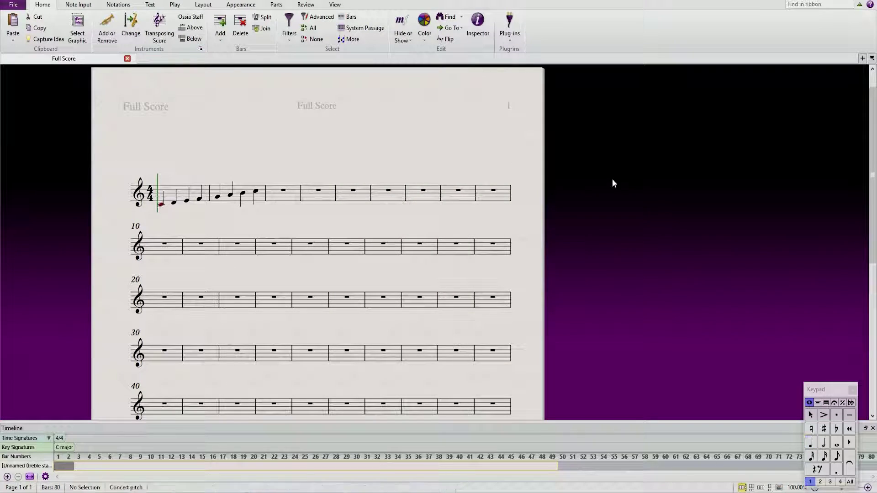
Colour the second note, D, blue
click(174, 203)
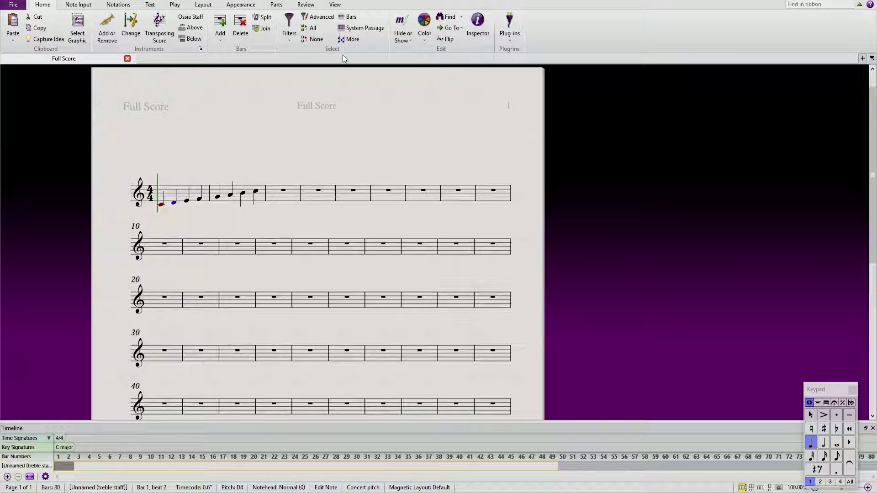
click(426, 40)
click(440, 52)
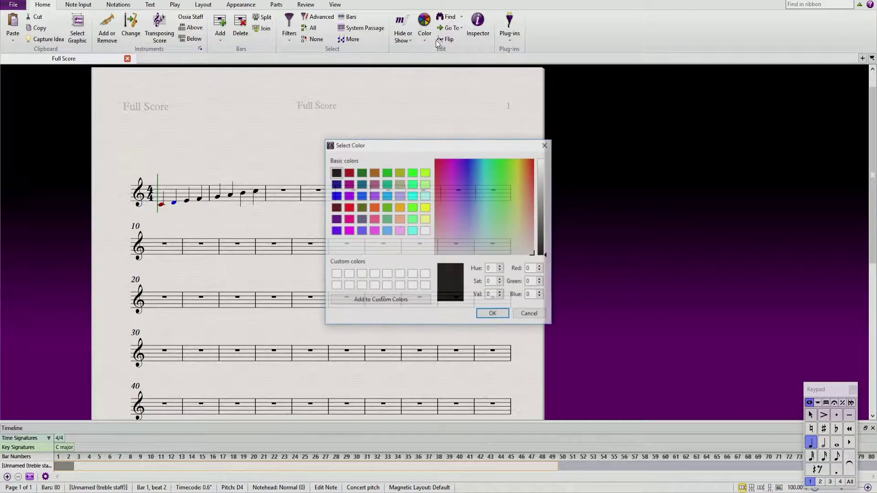
click(335, 196)
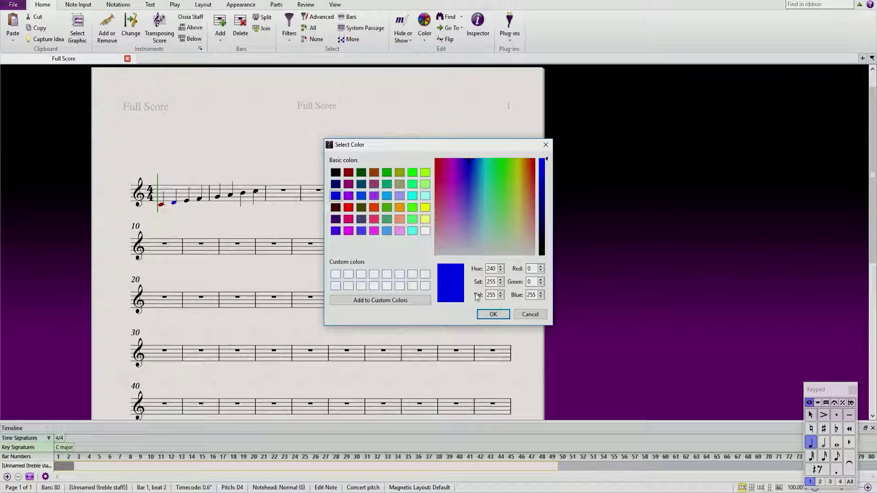
click(493, 314)
key(Escape)
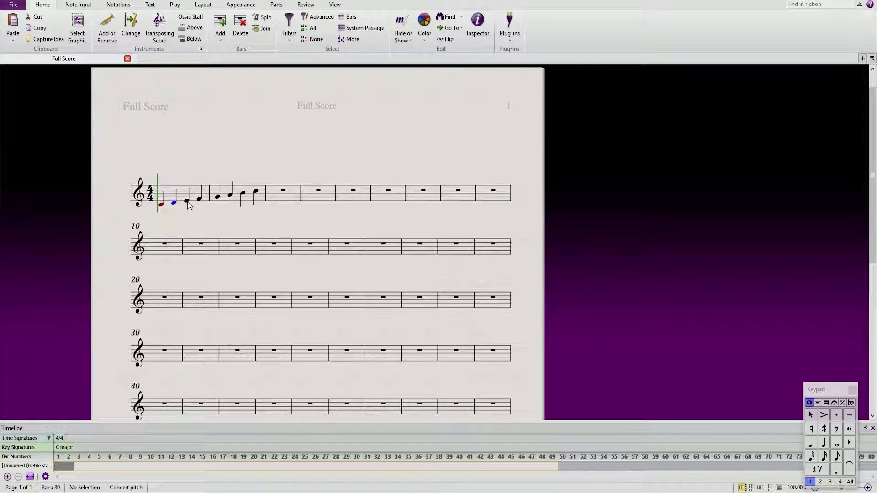
Colour the third note, E, purple
click(187, 202)
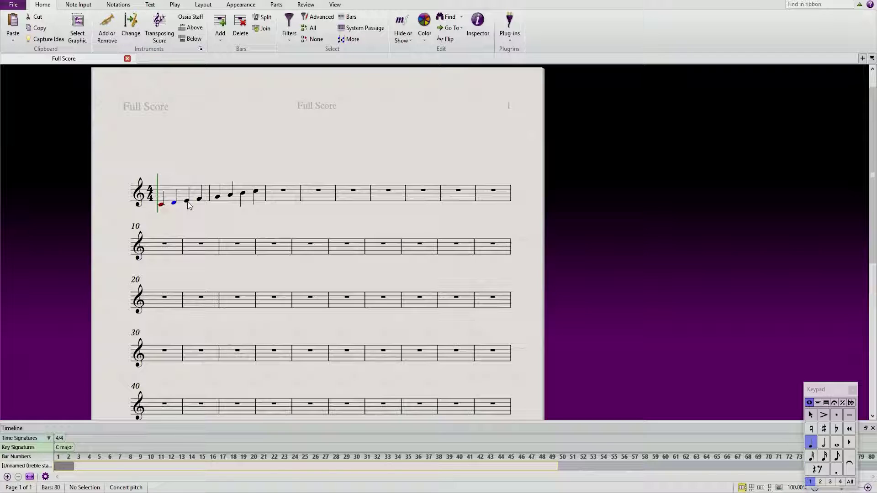
click(422, 40)
click(436, 51)
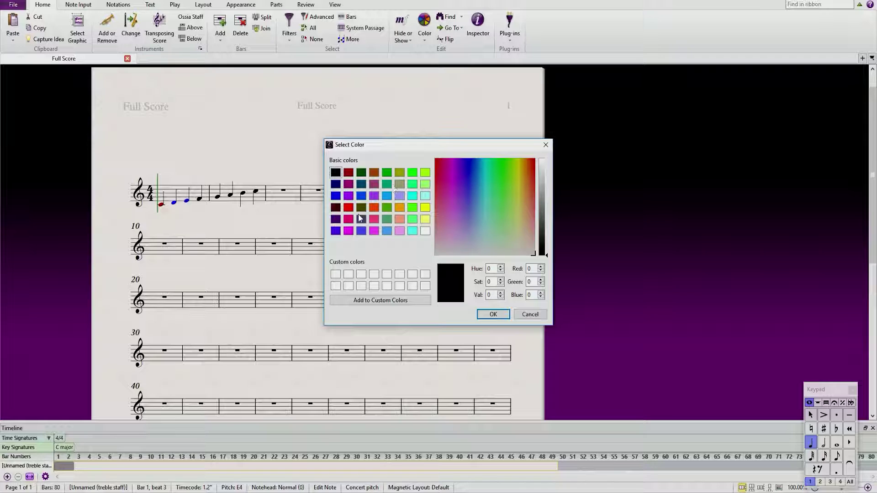
click(350, 197)
click(492, 315)
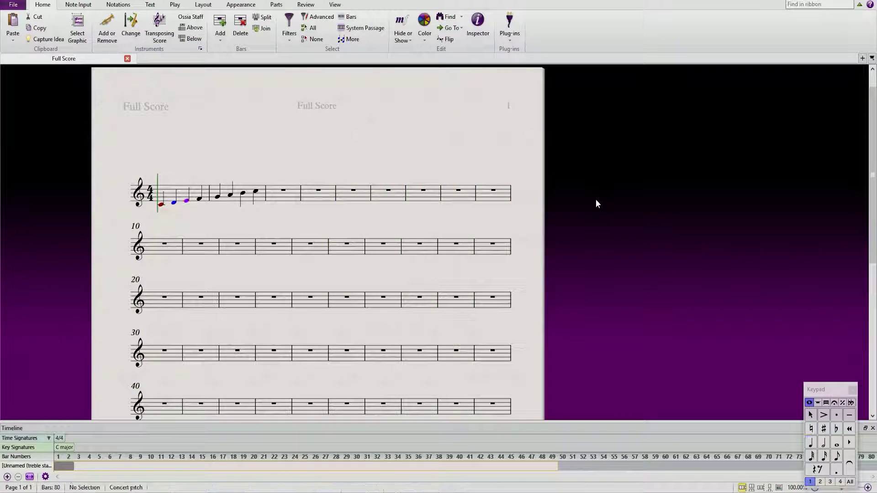
Colour the fourth note, F, dark green
click(200, 199)
click(421, 37)
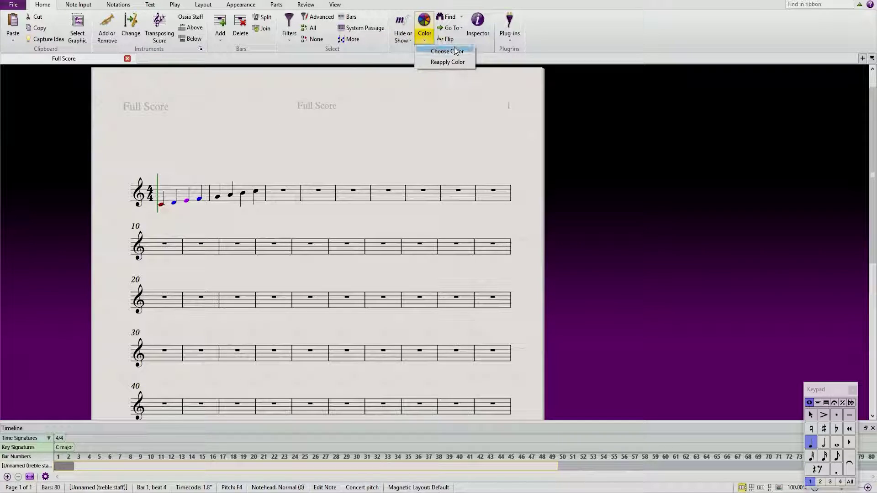
click(455, 50)
click(412, 173)
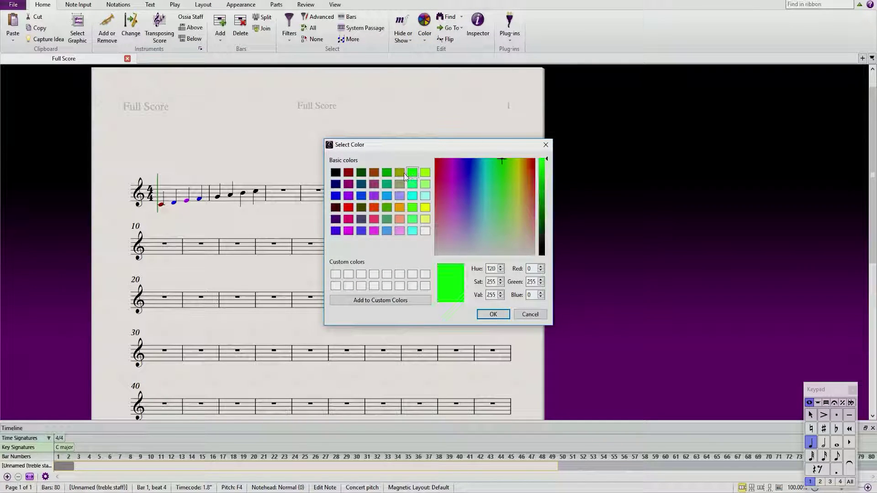
click(361, 173)
click(493, 314)
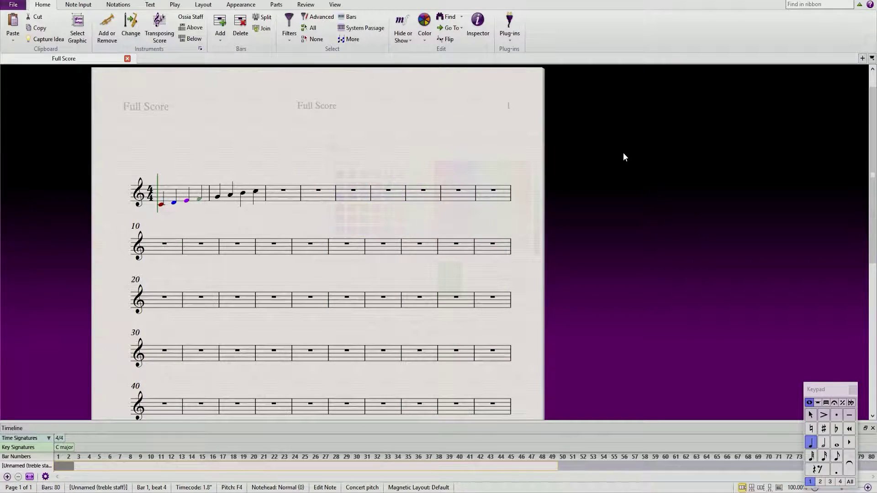
Colour the fifth note, G4, yellow
click(217, 197)
click(421, 39)
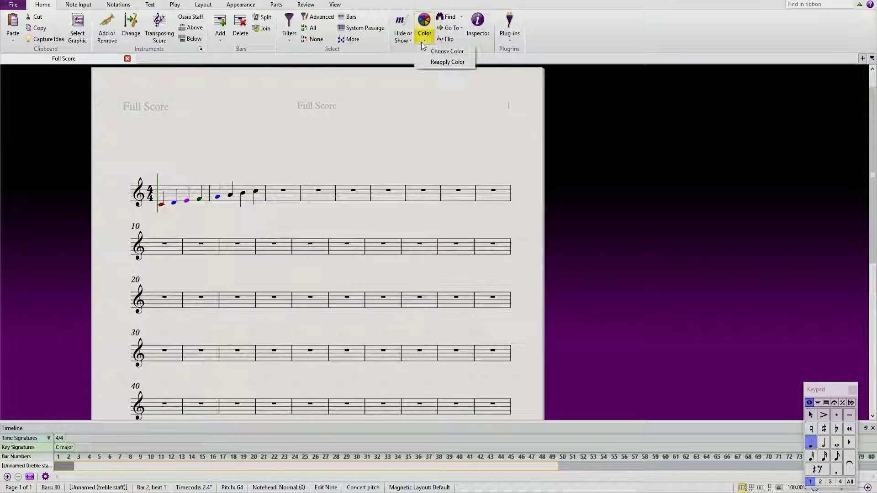
click(441, 51)
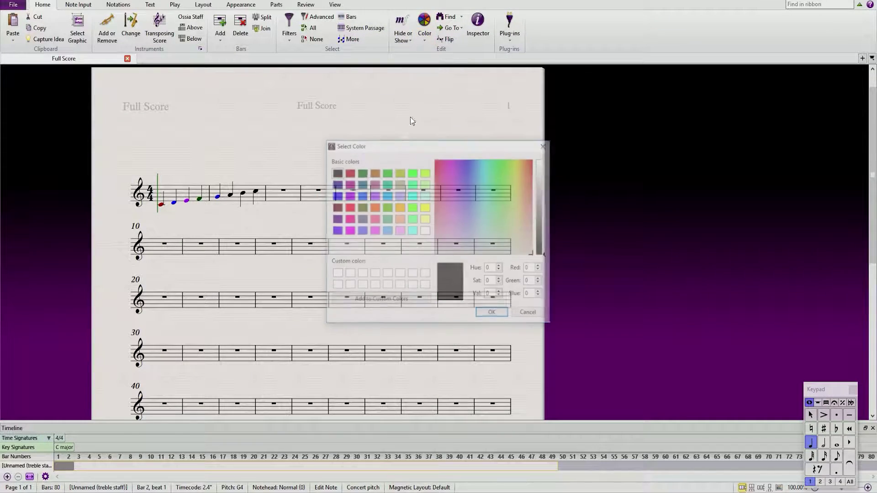
click(425, 207)
click(493, 314)
key(Escape)
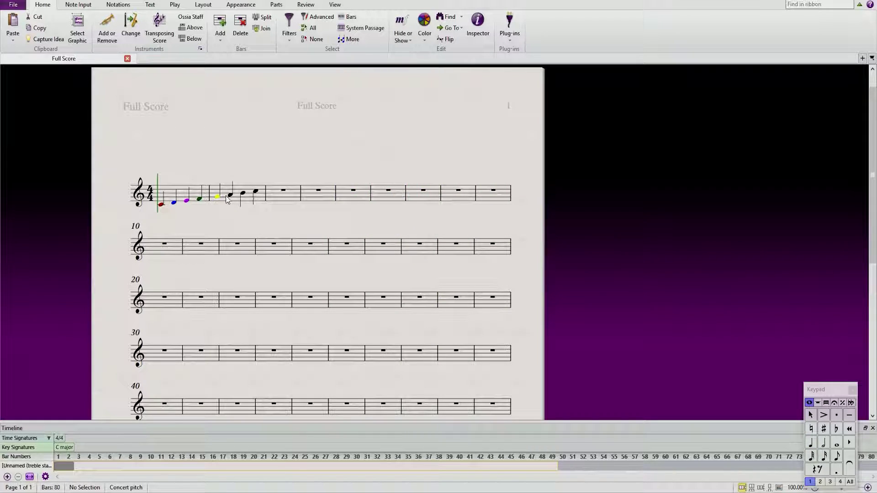
click(227, 199)
Colour the sixth note, A4, dark brown
click(424, 39)
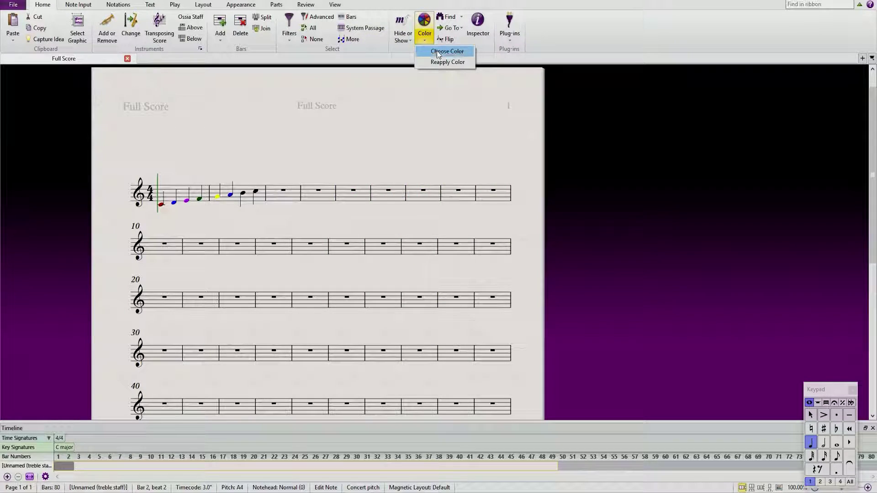
click(438, 52)
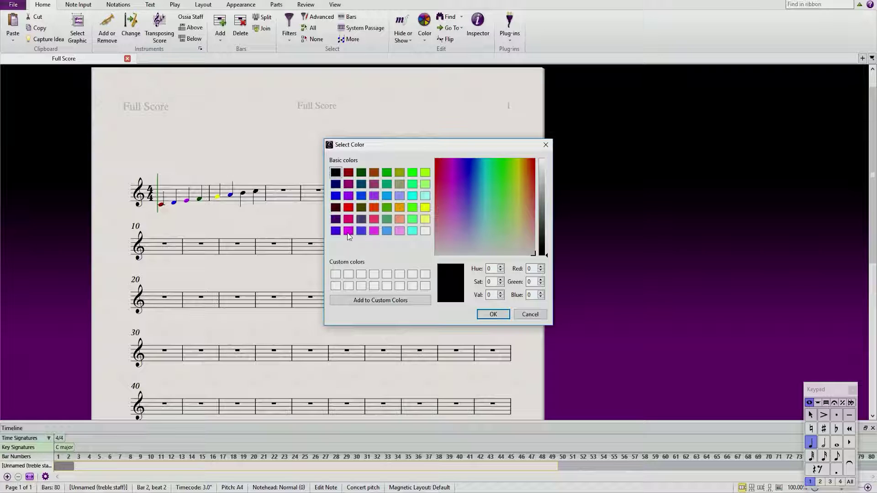
click(335, 208)
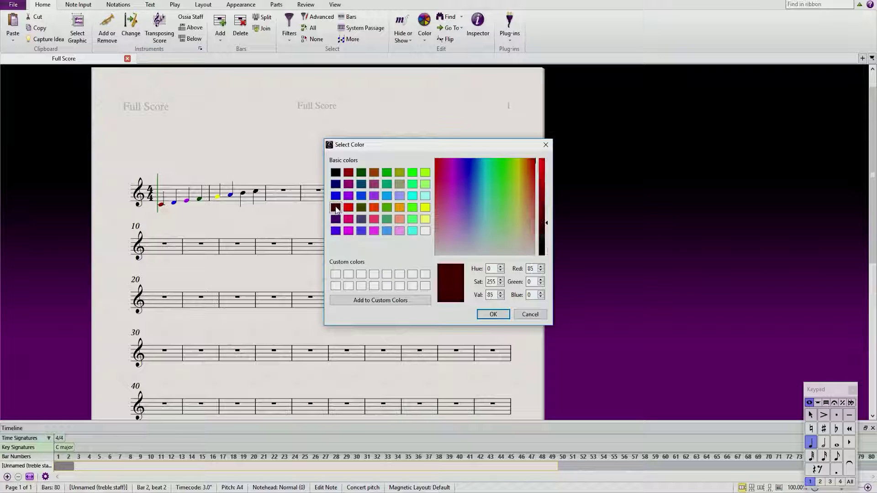
click(493, 315)
key(Escape)
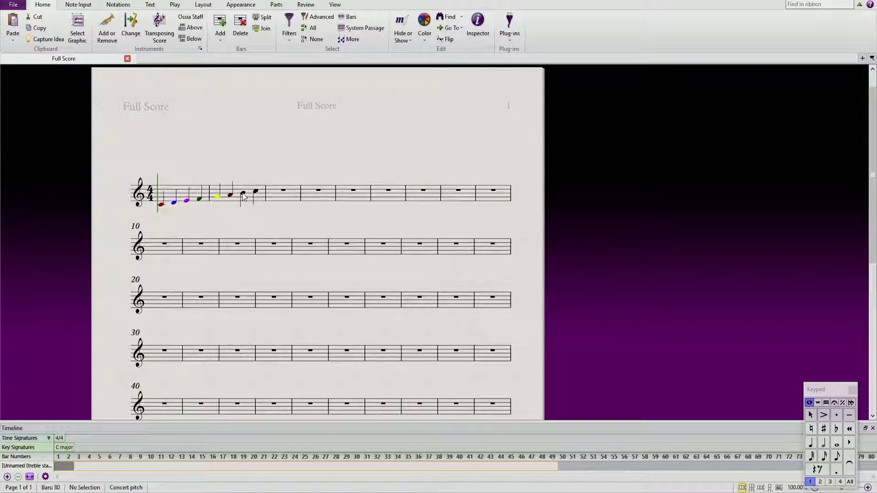
Colour the seventh note, B4, a custom golden orange from the spectrum
click(244, 195)
click(431, 42)
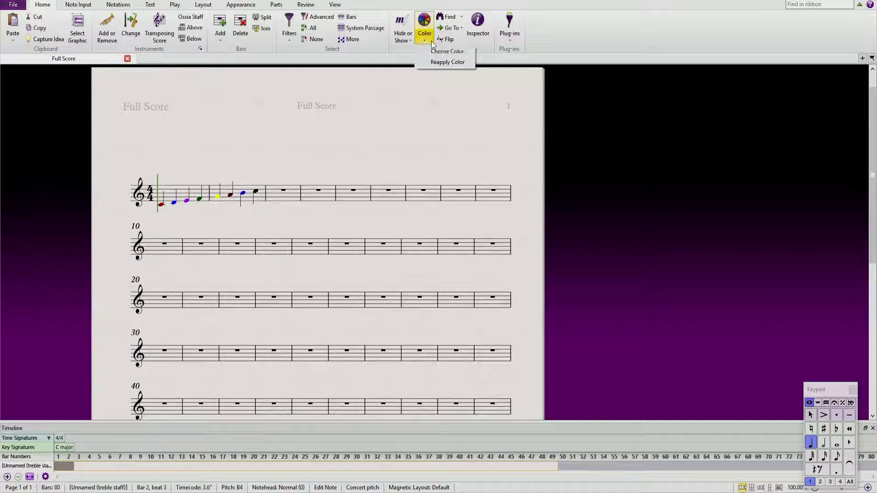
click(447, 51)
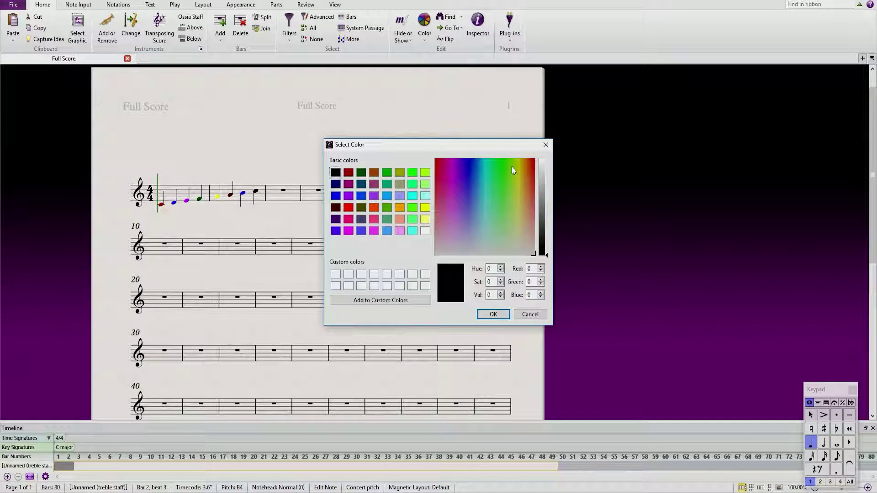
click(529, 162)
click(528, 161)
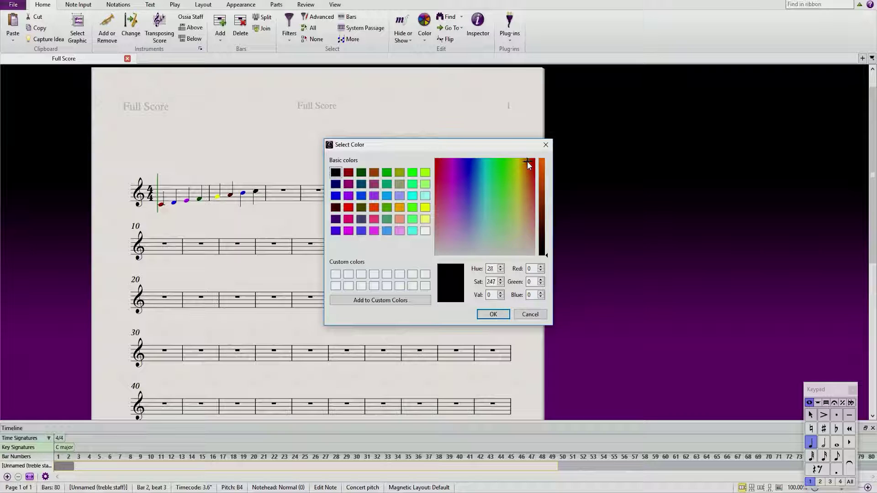
click(524, 163)
click(540, 163)
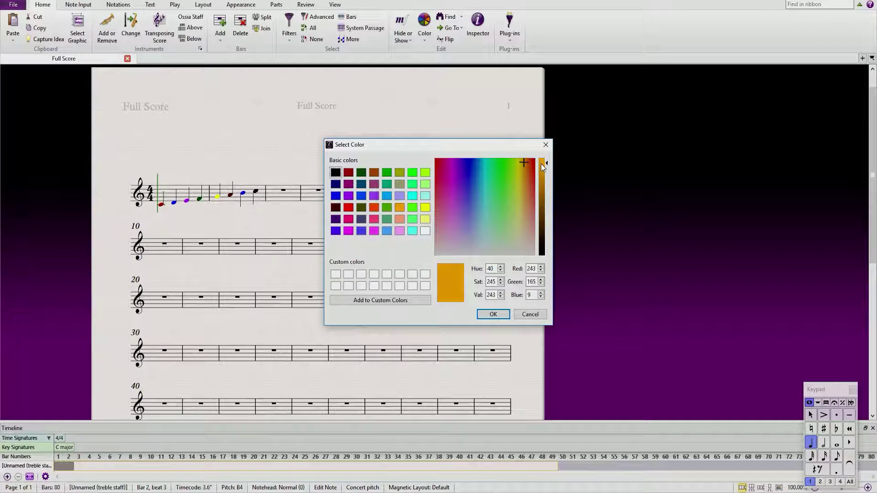
drag(542, 167, 538, 182)
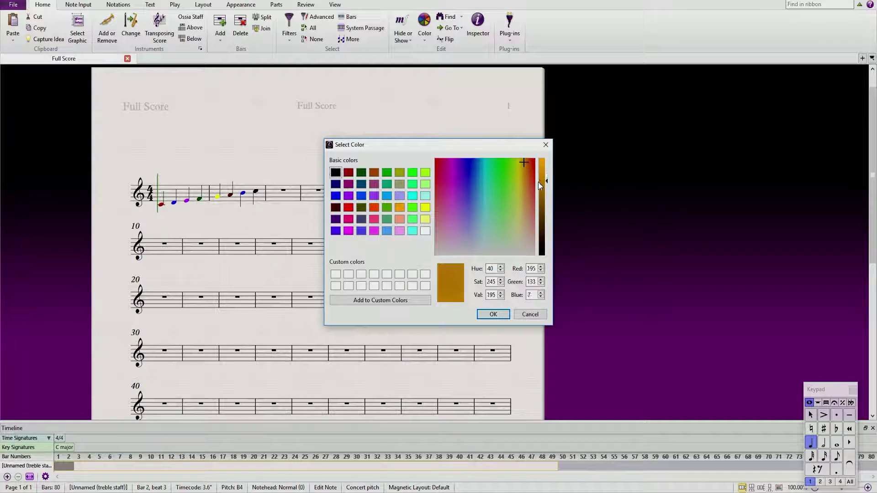
click(492, 314)
key(Escape)
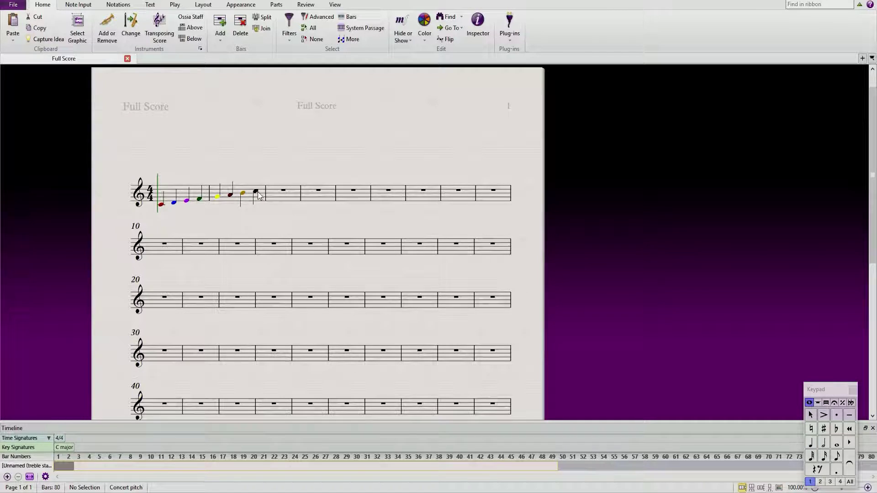
Colour the top note, C5, red, then show the playback controls
click(257, 192)
click(427, 41)
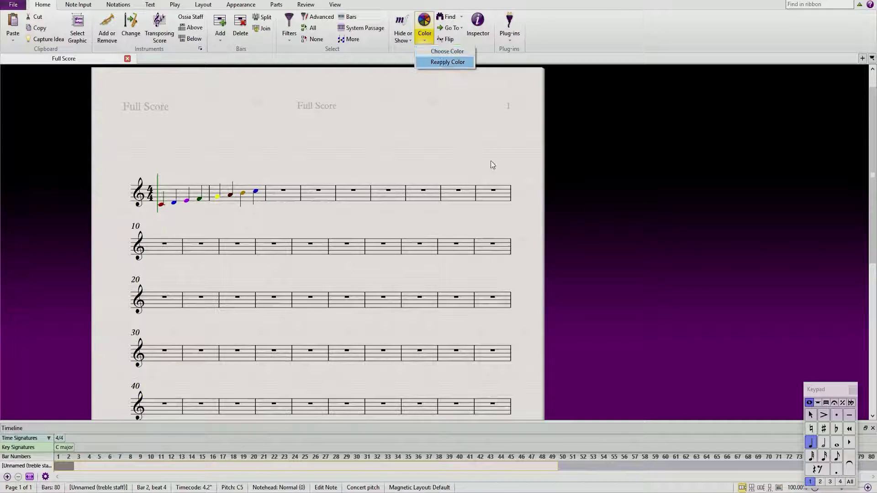
click(450, 52)
click(348, 172)
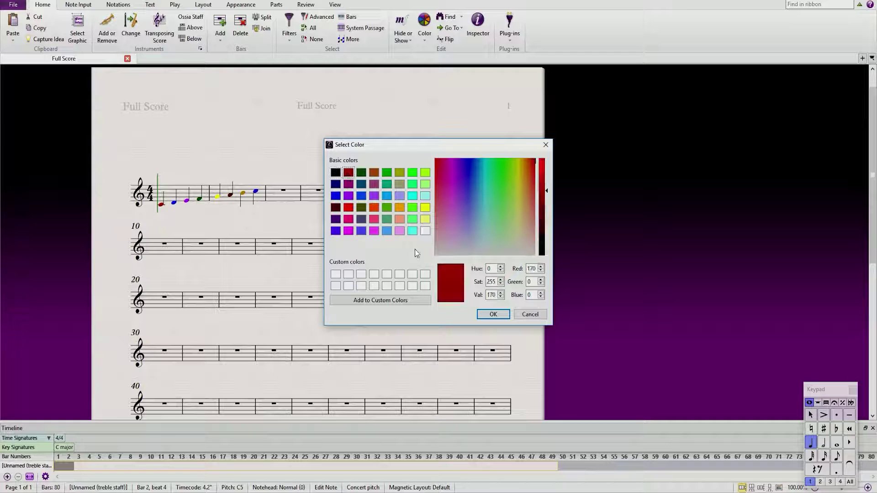
click(493, 314)
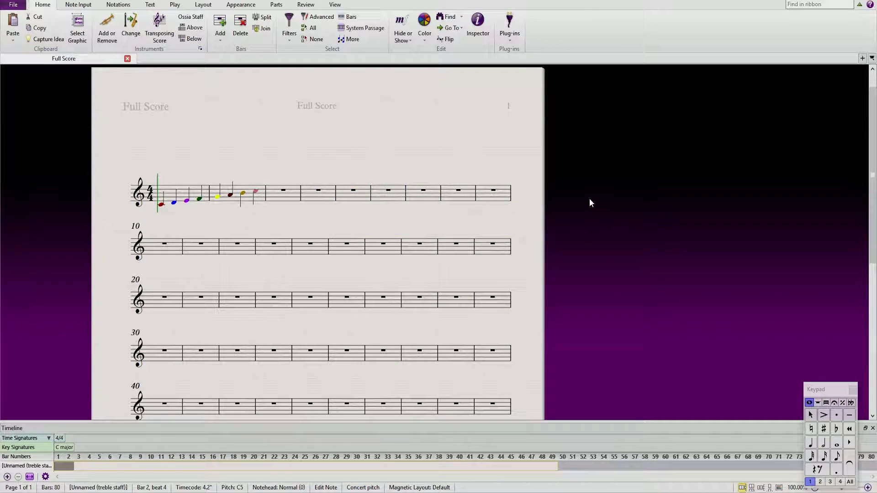
key(Escape)
click(175, 5)
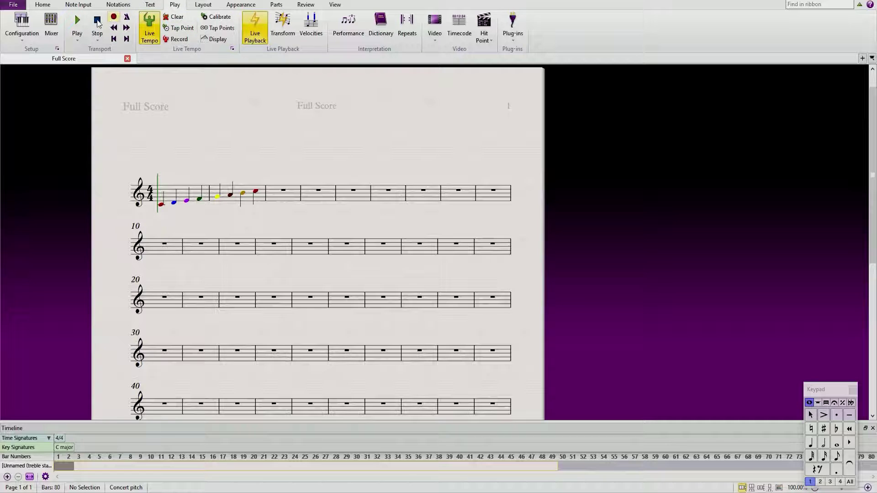
click(77, 20)
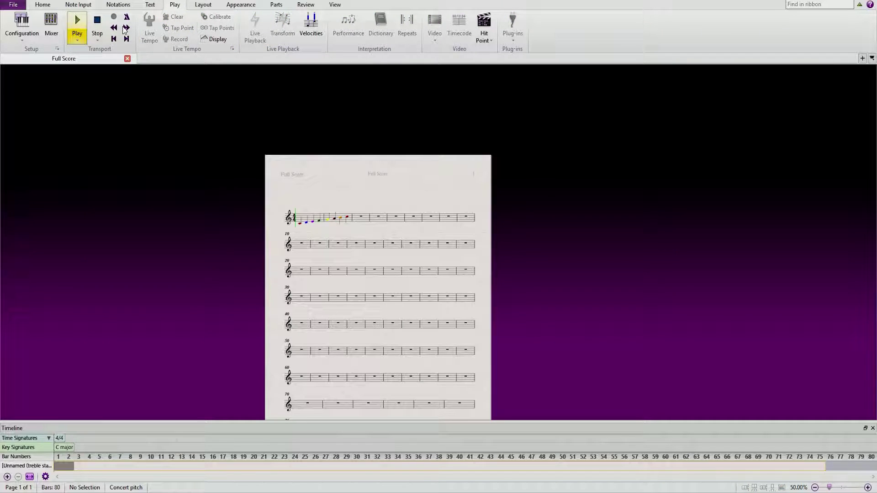
scroll(487, 203, up, 3)
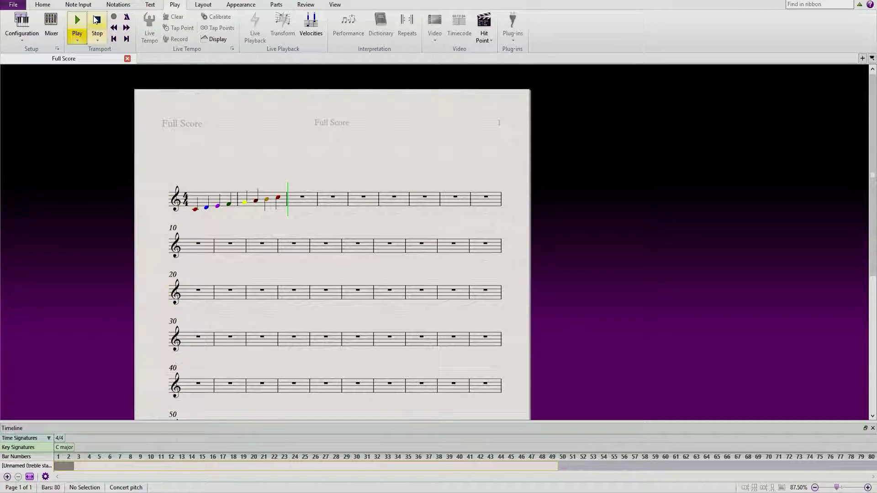
click(105, 33)
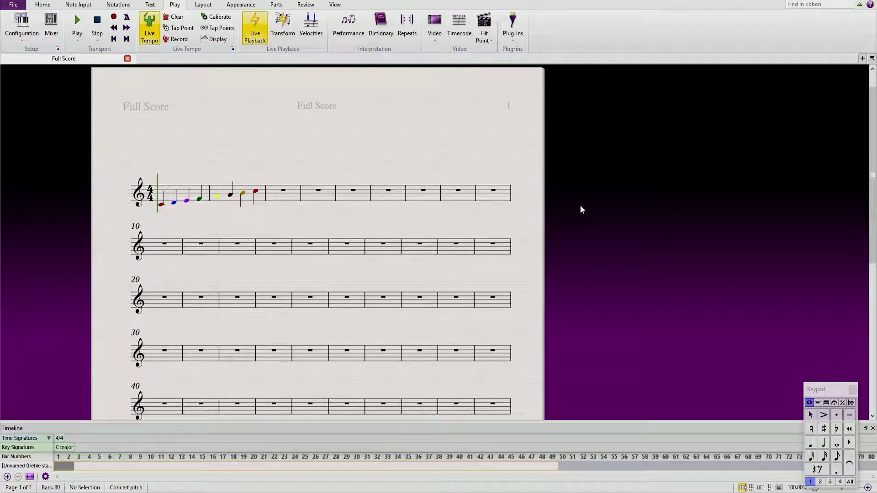